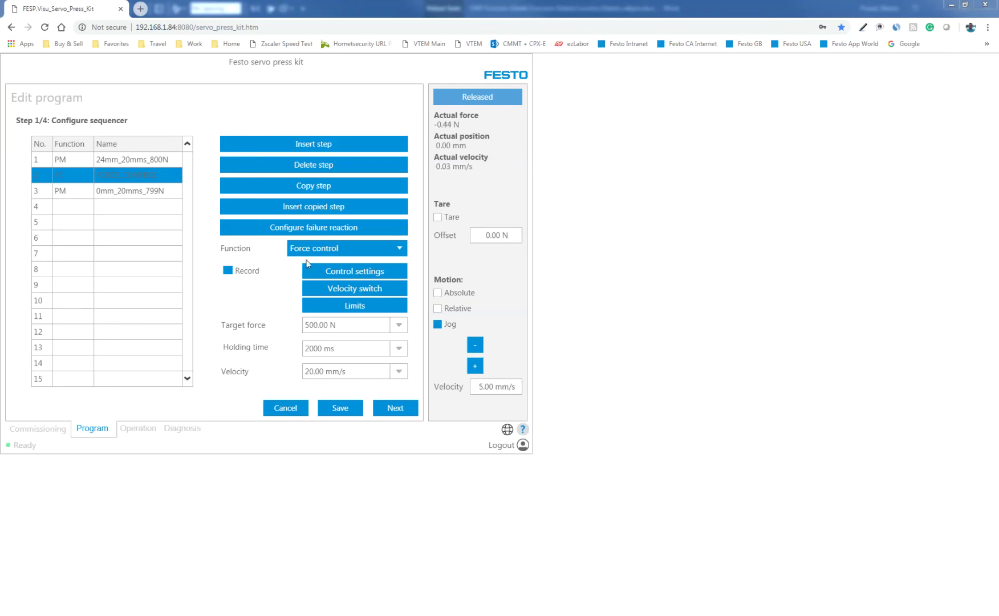
Examine the functions available for step 2 of the sequence, leaving Force control selected
{"action": "left_click", "coordinate": [398, 250]}
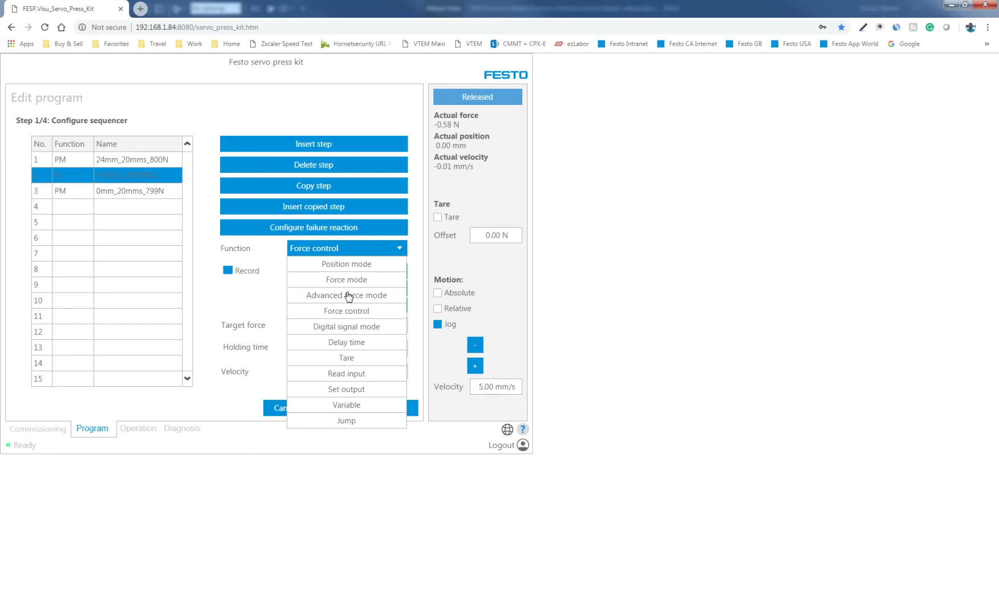
{"action": "left_click", "coordinate": [396, 251]}
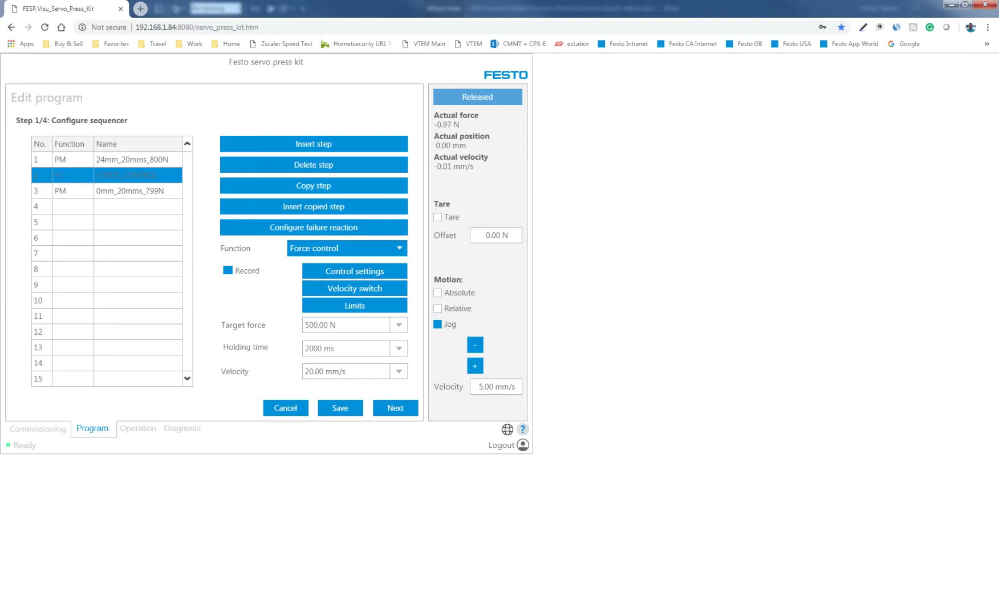
Switch to the Word document and read the Force Control description, including its torque mode and required software version
{"action": "key", "text": "alt+Tab"}
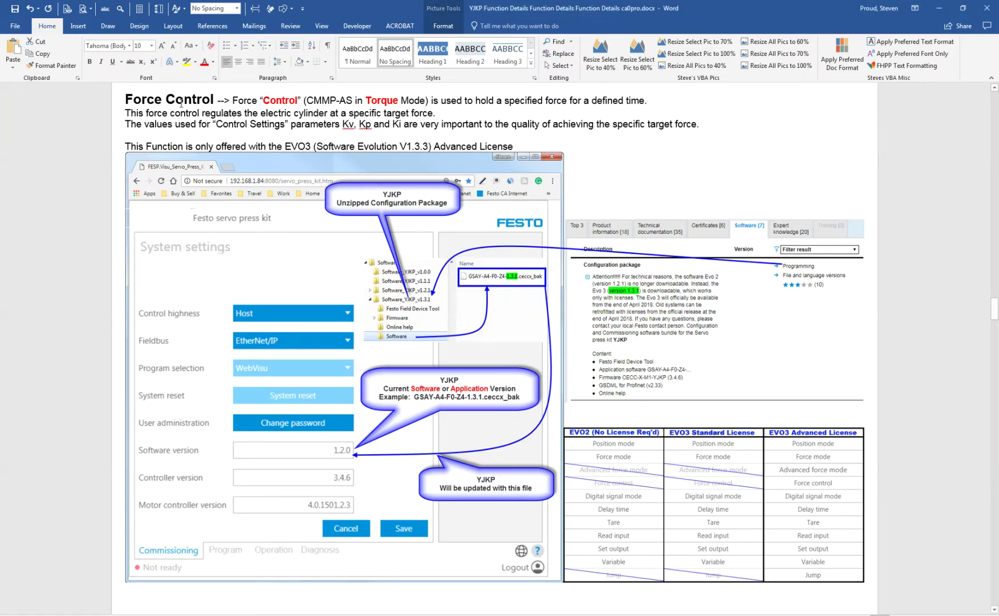
{"action": "double_click", "coordinate": [380, 101]}
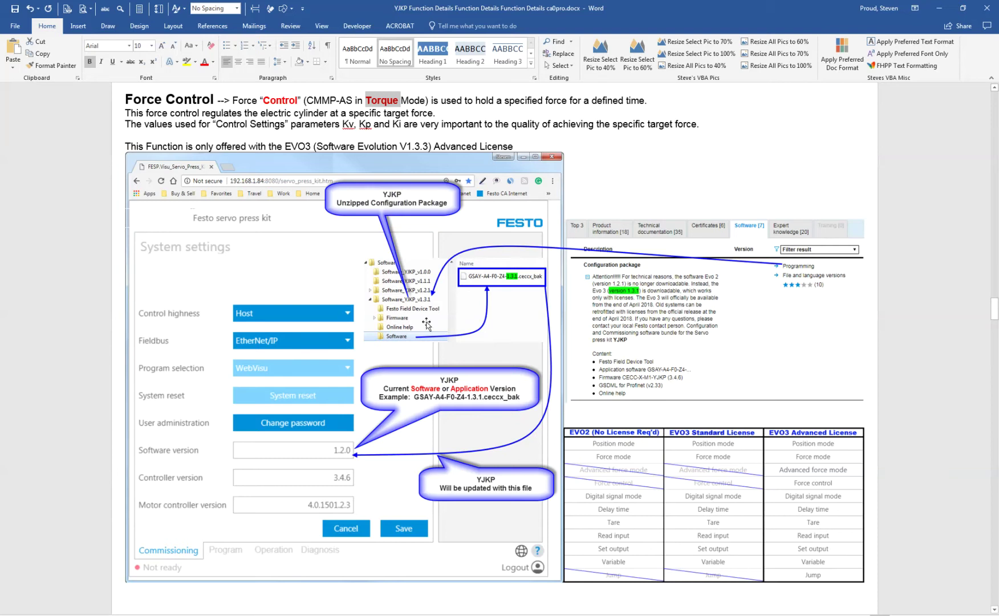
{"action": "double_click", "coordinate": [408, 147]}
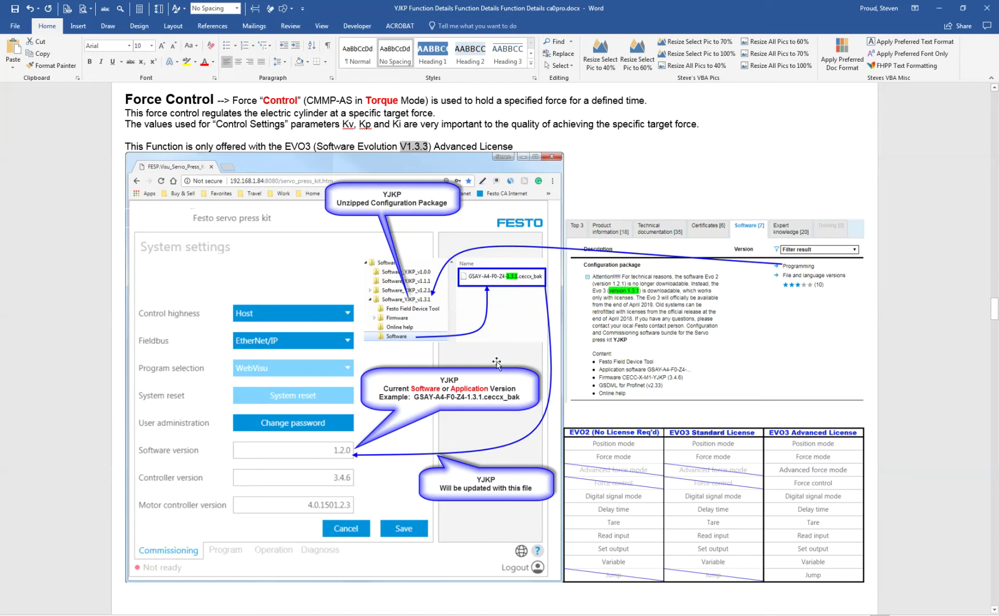
{"action": "left_click", "coordinate": [208, 124]}
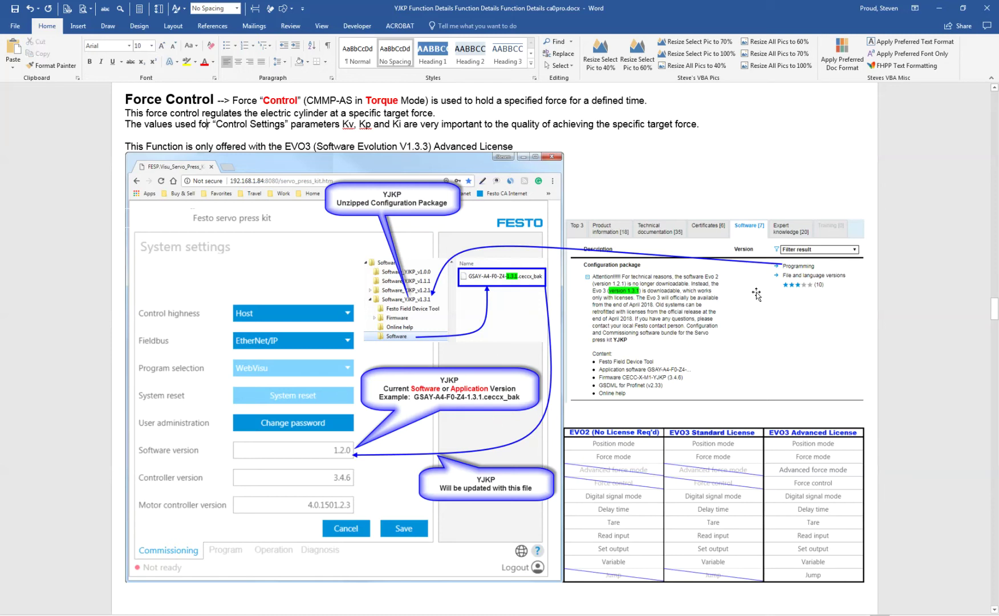
{"action": "scroll", "coordinate": [682, 192], "scroll_direction": "down", "scroll_amount": 2}
{"action": "scroll", "coordinate": [682, 192], "scroll_direction": "up", "scroll_amount": 2}
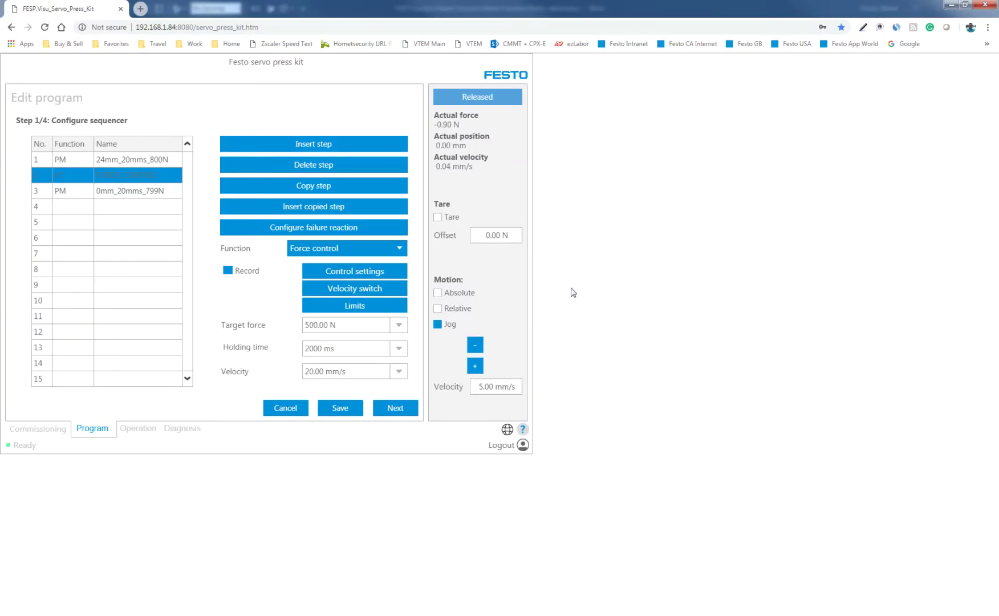
Return to the servo press kit page in the browser and examine the Kv, Kp and Ki gains in the Force control step's control settings
{"action": "left_click", "coordinate": [364, 277]}
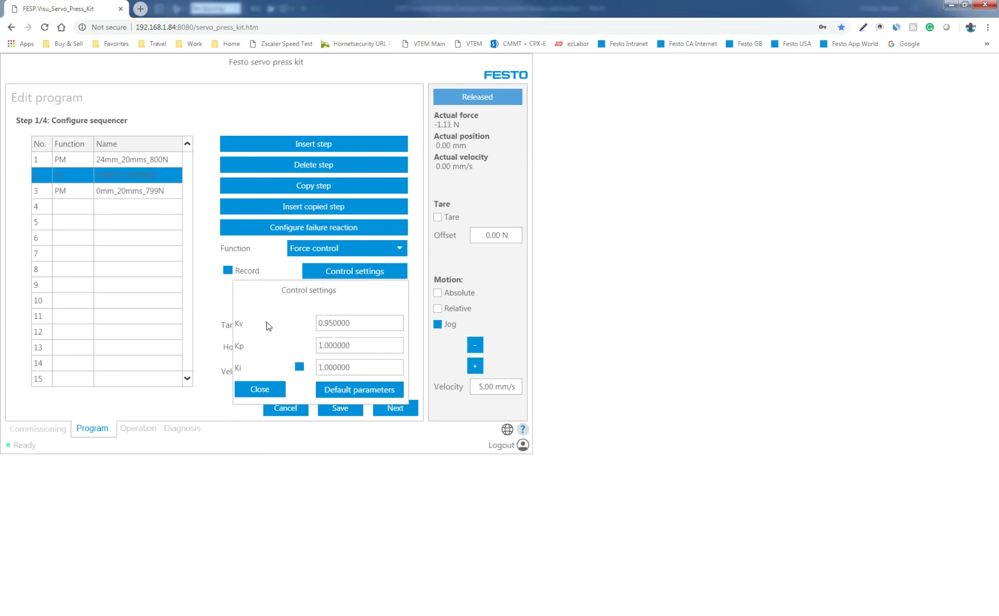
{"action": "double_click", "coordinate": [368, 322]}
{"action": "double_click", "coordinate": [361, 346]}
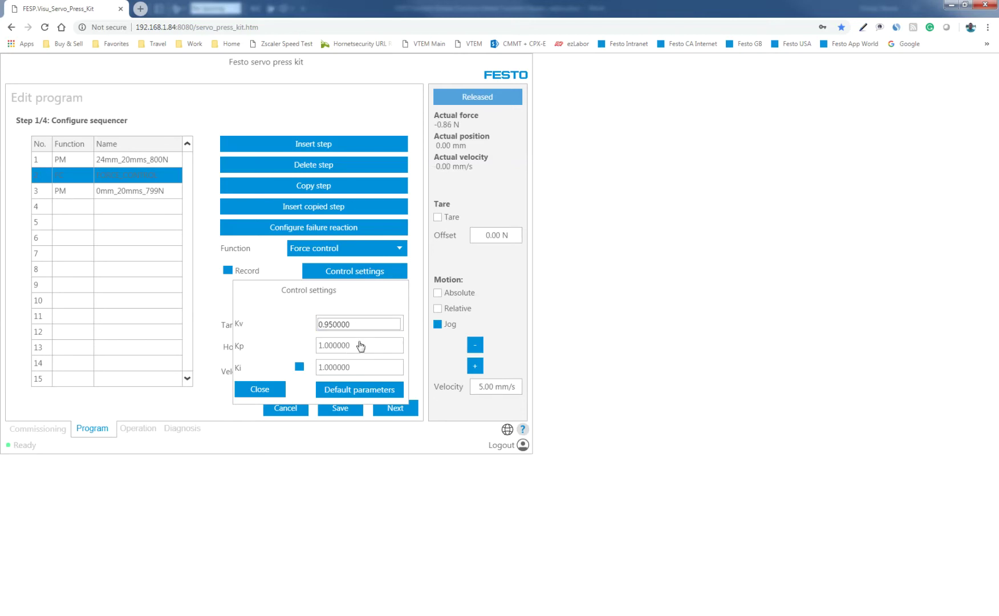
{"action": "double_click", "coordinate": [362, 371]}
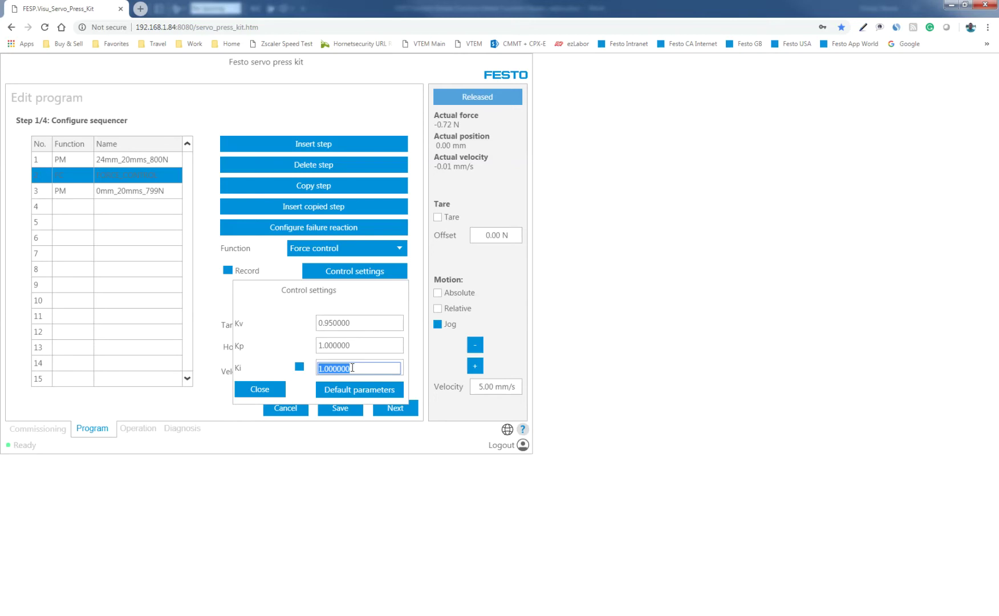
{"action": "double_click", "coordinate": [361, 347]}
{"action": "double_click", "coordinate": [364, 372]}
{"action": "double_click", "coordinate": [363, 324]}
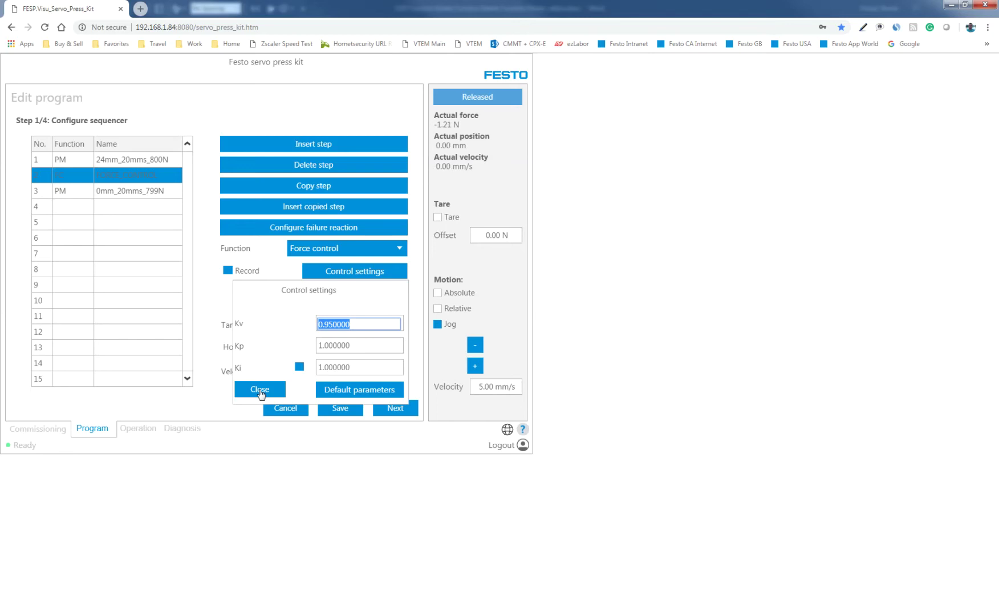
{"action": "left_click", "coordinate": [260, 391]}
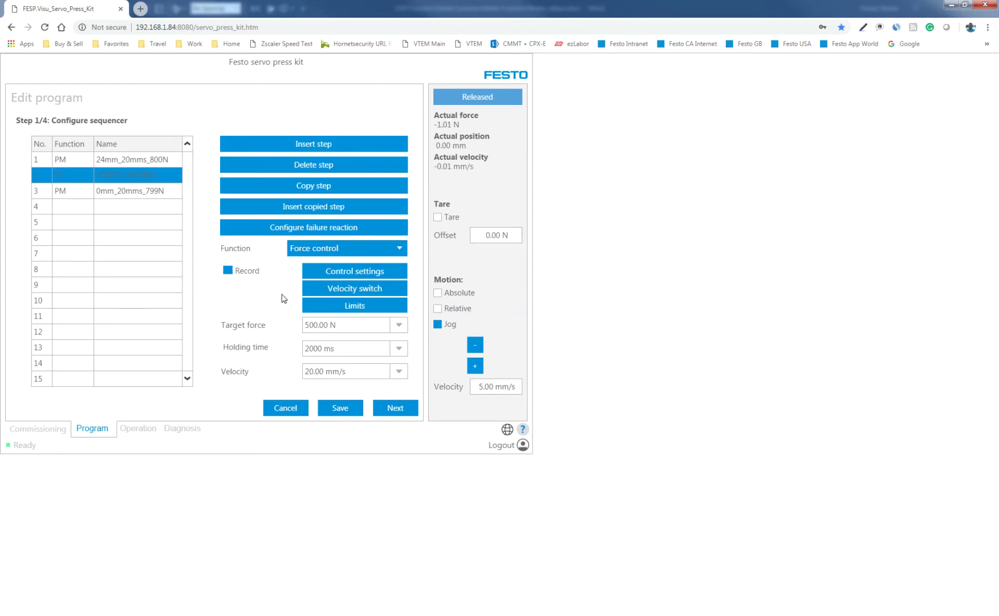
Examine the Force control step's velocity switch settings and its position, force, time and tolerance limits
{"action": "left_click", "coordinate": [359, 289]}
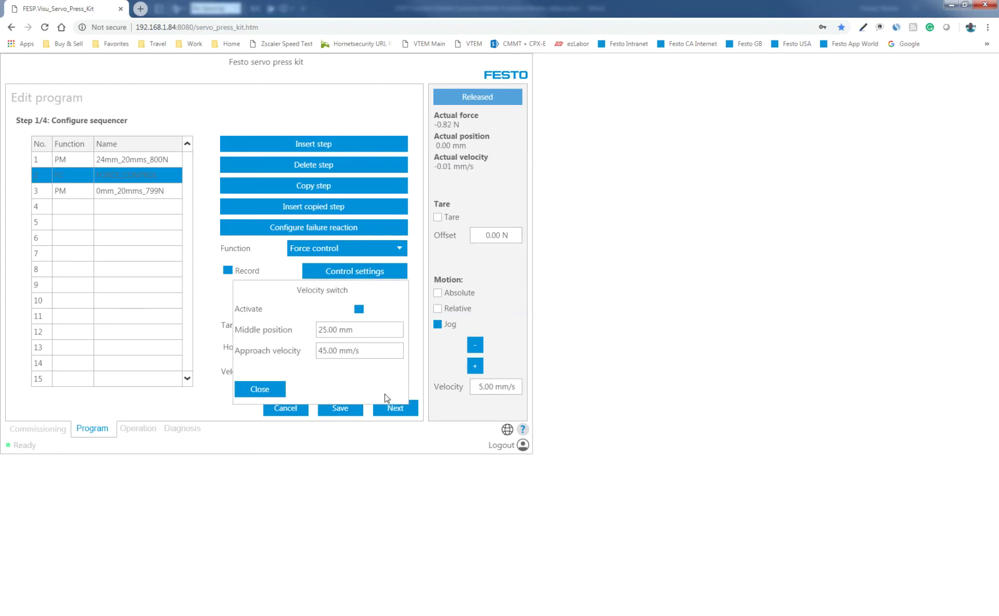
{"action": "left_click", "coordinate": [266, 391]}
{"action": "left_click", "coordinate": [359, 306]}
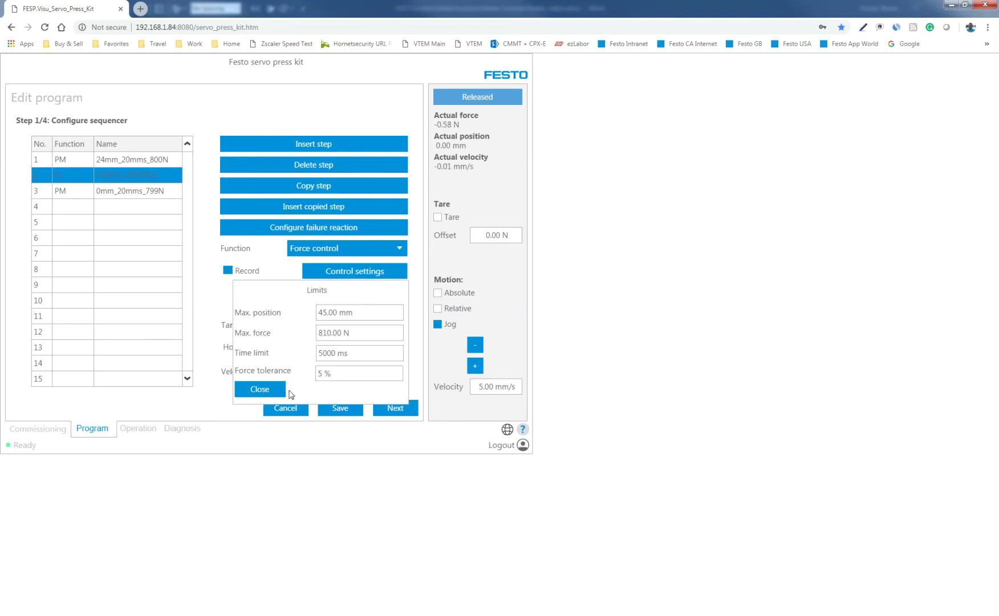
{"action": "left_click", "coordinate": [260, 390]}
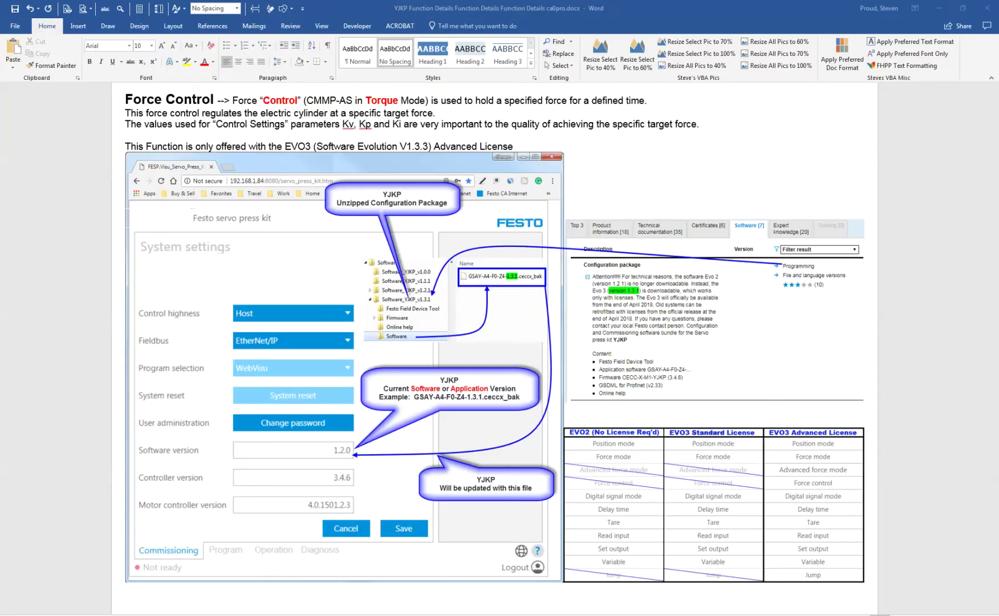
Switch to the Word document and examine the existing and logical layouts of the Force Control settings with the velocity profile diagram
{"action": "left_click", "coordinate": [743, 456]}
{"action": "scroll", "coordinate": [742, 433], "scroll_direction": "down", "scroll_amount": 8}
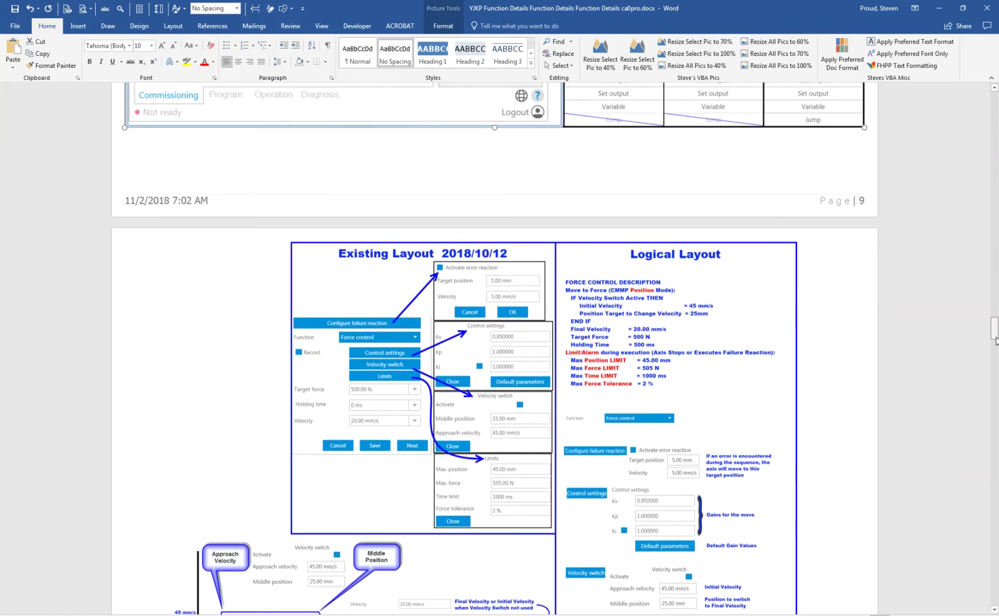
{"action": "scroll", "coordinate": [996, 345], "scroll_direction": "down", "scroll_amount": 5}
{"action": "scroll", "coordinate": [996, 345], "scroll_direction": "up", "scroll_amount": 1}
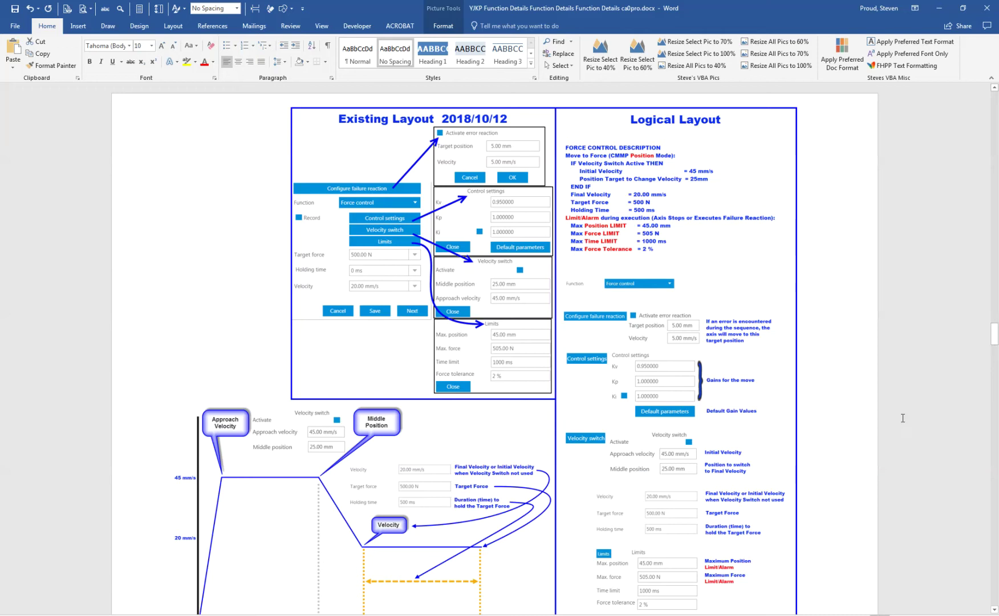
{"action": "scroll", "coordinate": [495, 352], "scroll_direction": "down", "scroll_amount": 1}
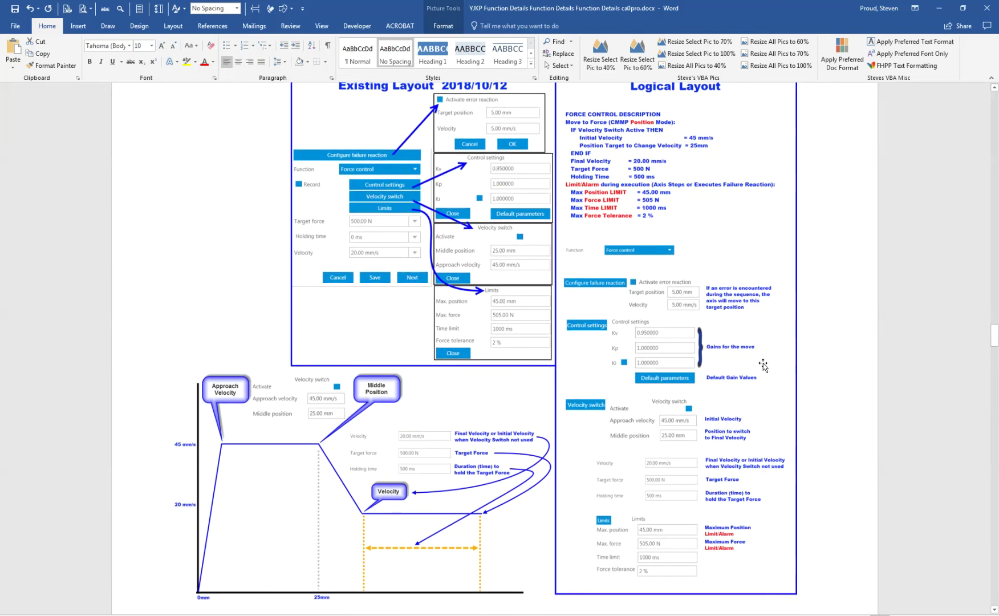
{"action": "scroll", "coordinate": [656, 477], "scroll_direction": "up", "scroll_amount": 1}
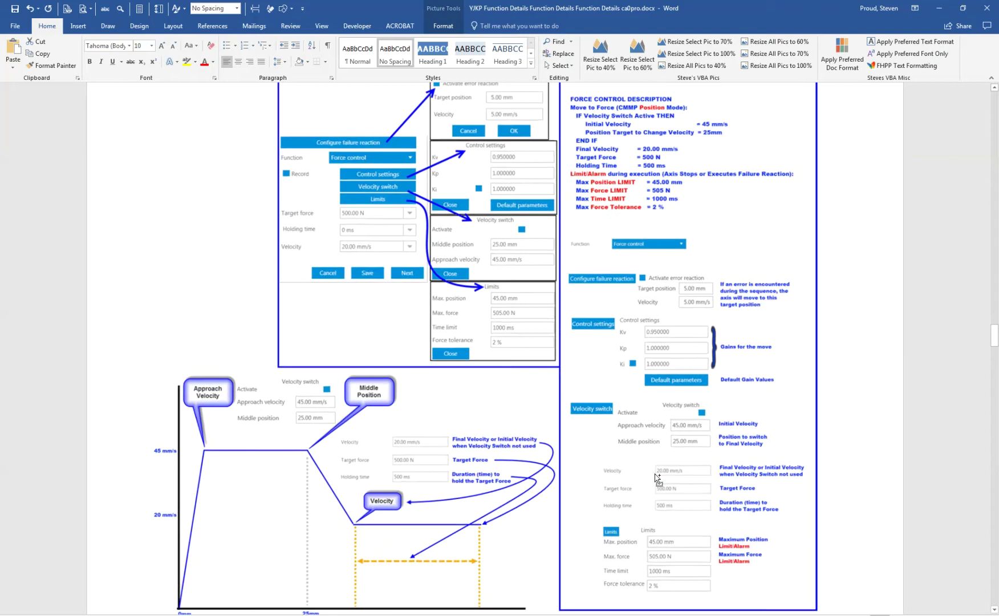
{"action": "scroll", "coordinate": [656, 478], "scroll_direction": "down", "scroll_amount": 2}
{"action": "scroll", "coordinate": [656, 478], "scroll_direction": "up", "scroll_amount": 4}
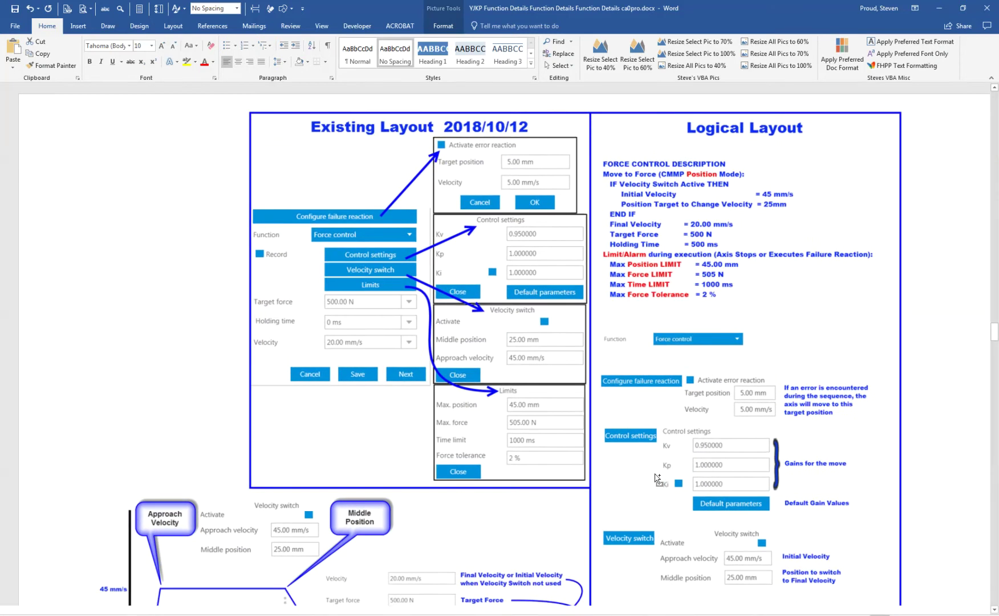
{"action": "scroll", "coordinate": [655, 478], "scroll_direction": "up", "scroll_amount": 2}
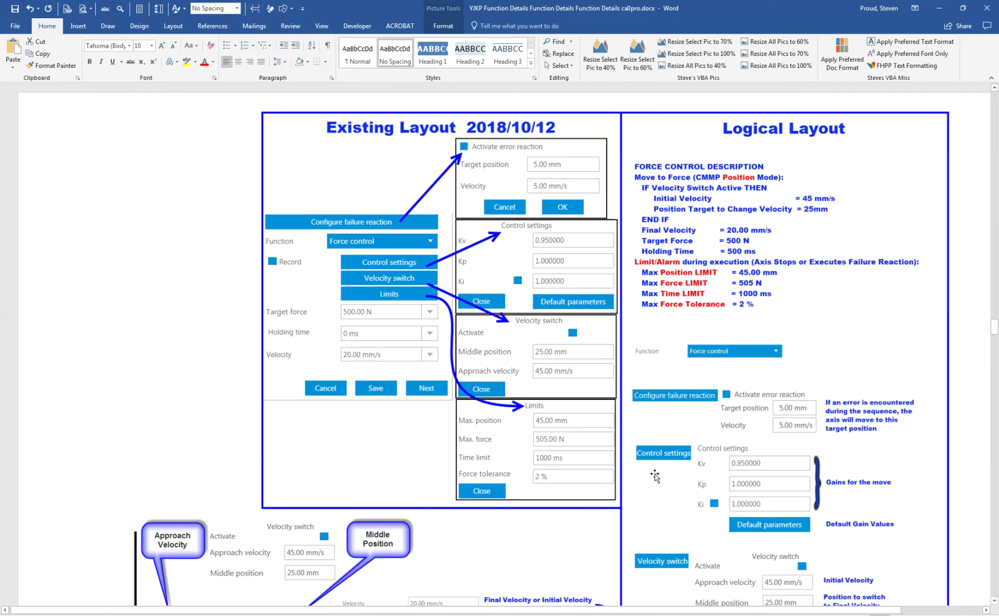
{"action": "scroll", "coordinate": [654, 476], "scroll_direction": "down", "scroll_amount": 6}
{"action": "scroll", "coordinate": [655, 477], "scroll_direction": "up", "scroll_amount": 3}
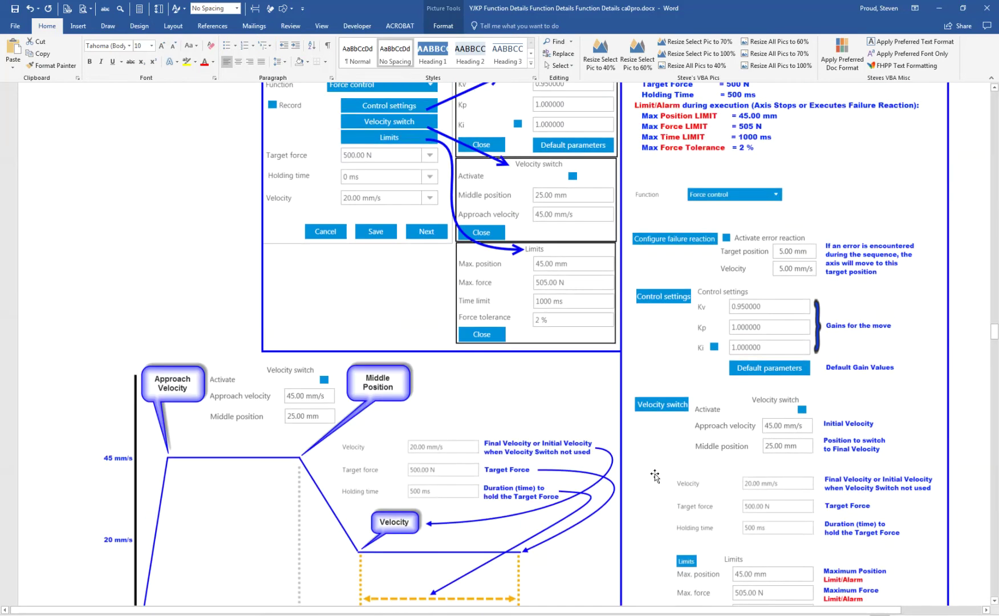
{"action": "scroll", "coordinate": [995, 335], "scroll_direction": "up", "scroll_amount": 2}
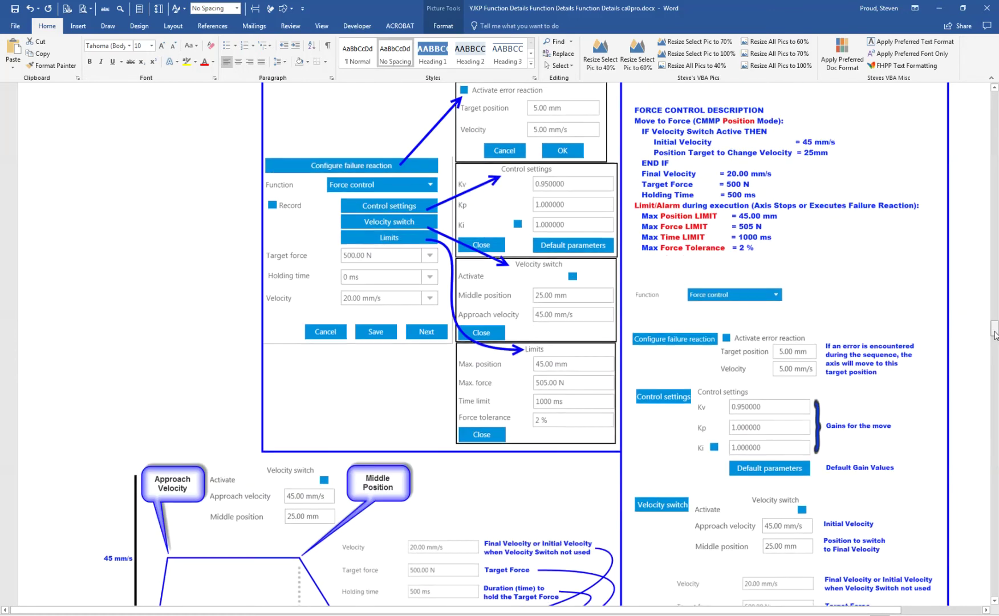
{"action": "scroll", "coordinate": [995, 335], "scroll_direction": "down", "scroll_amount": 1}
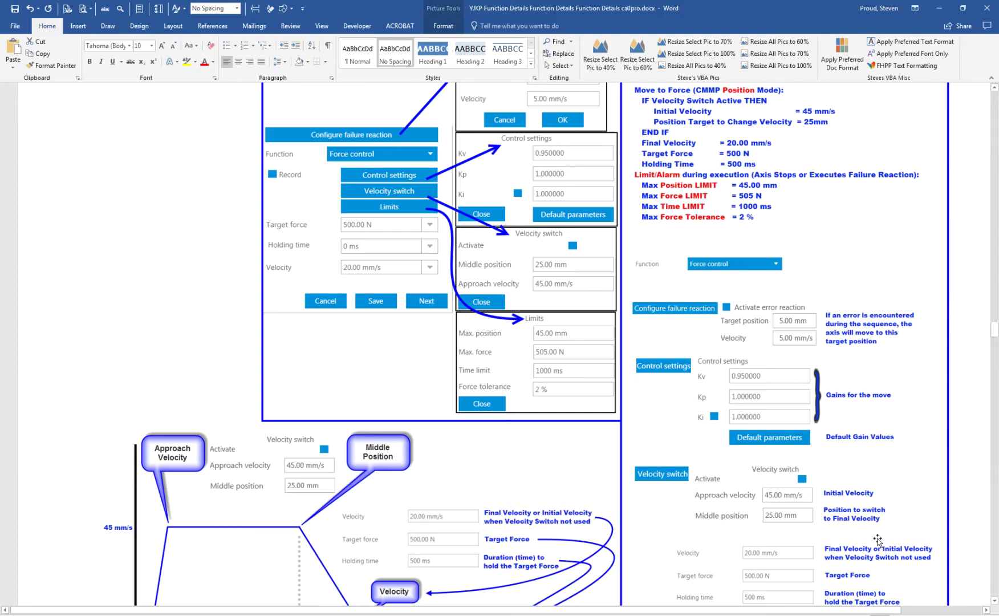
{"action": "left_click", "coordinate": [994, 600]}
{"action": "left_click_drag", "start_coordinate": [995, 600], "coordinate": [994, 600]}
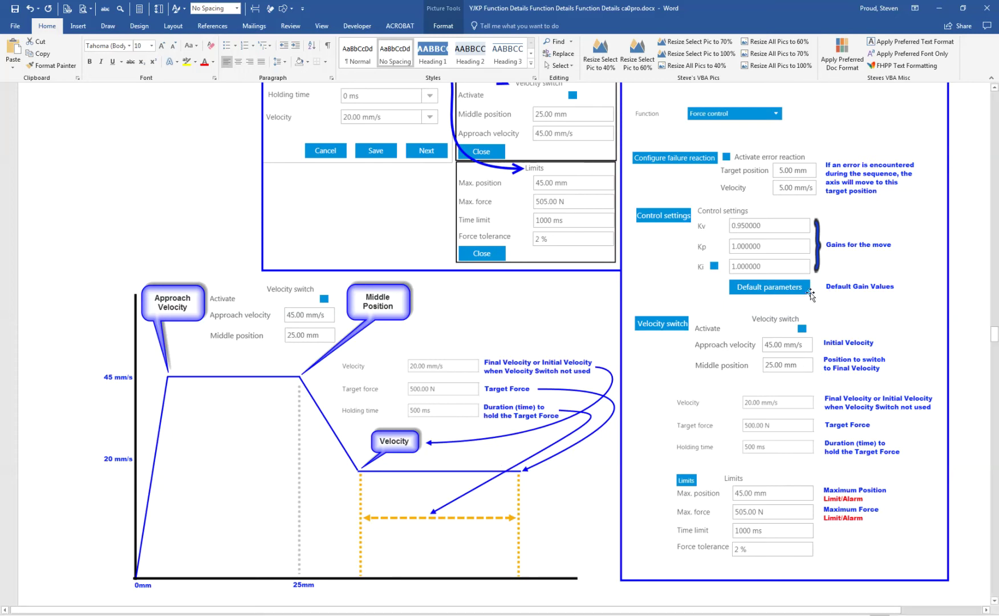
Examine the document's example Force Control curves, comparing their holding times, target forces and limits
{"action": "scroll", "coordinate": [802, 344], "scroll_direction": "down", "scroll_amount": 10}
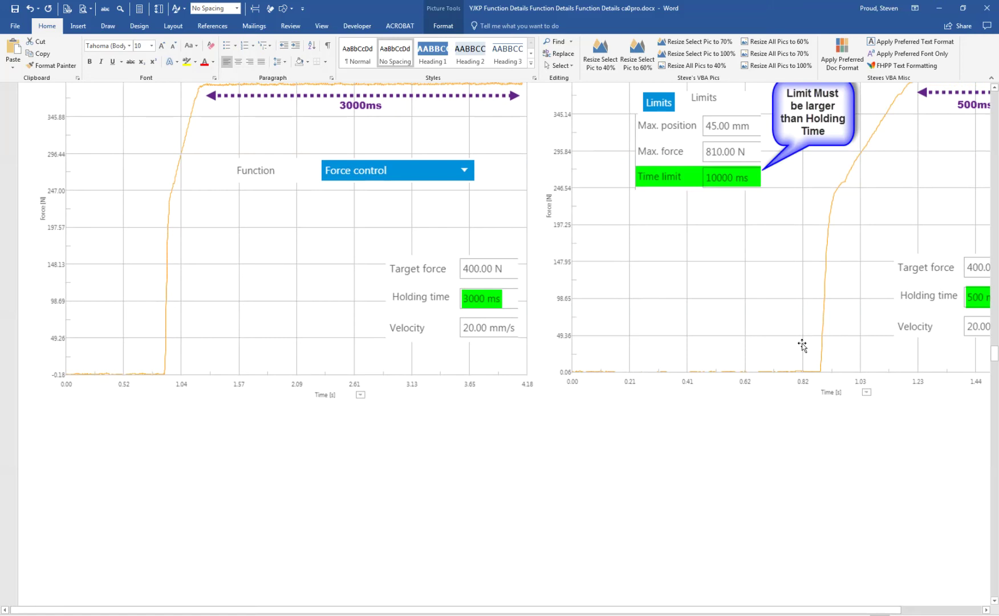
{"action": "scroll", "coordinate": [802, 279], "scroll_direction": "up", "scroll_amount": 2}
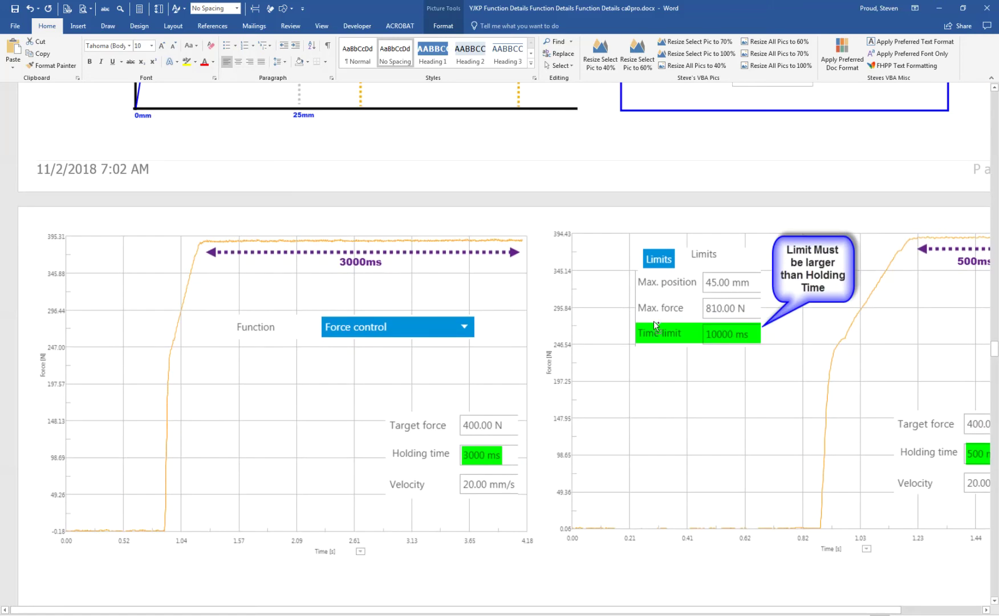
{"action": "scroll", "coordinate": [654, 325], "scroll_direction": "down", "scroll_amount": 3}
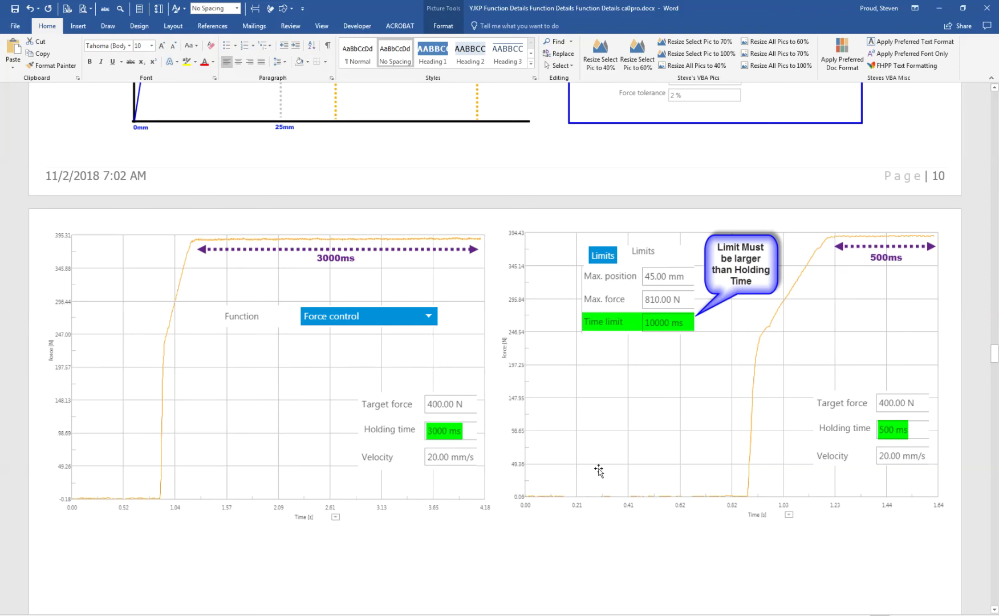
{"action": "scroll", "coordinate": [482, 527], "scroll_direction": "down", "scroll_amount": 12}
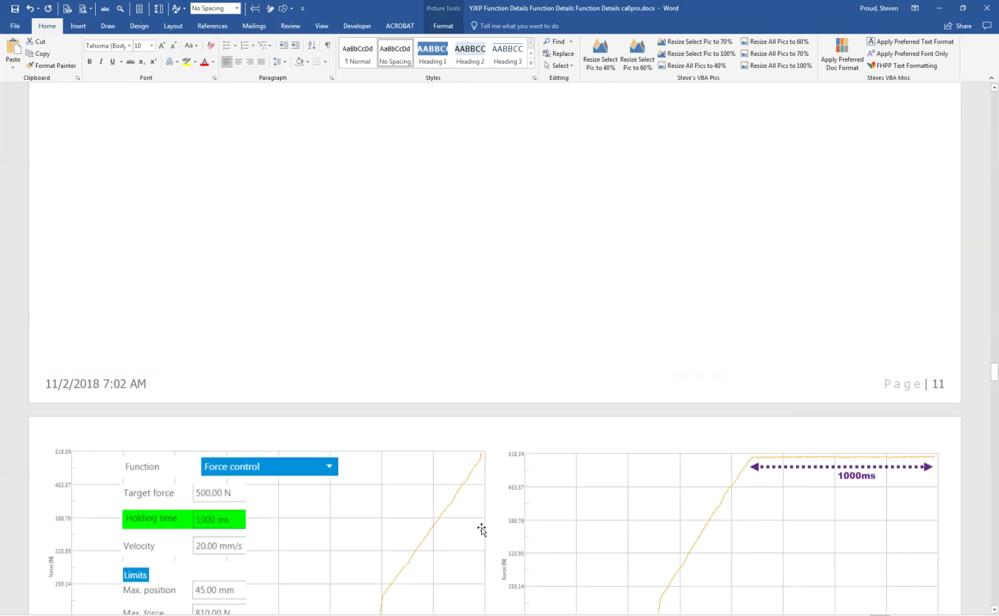
{"action": "scroll", "coordinate": [482, 530], "scroll_direction": "down", "scroll_amount": 3}
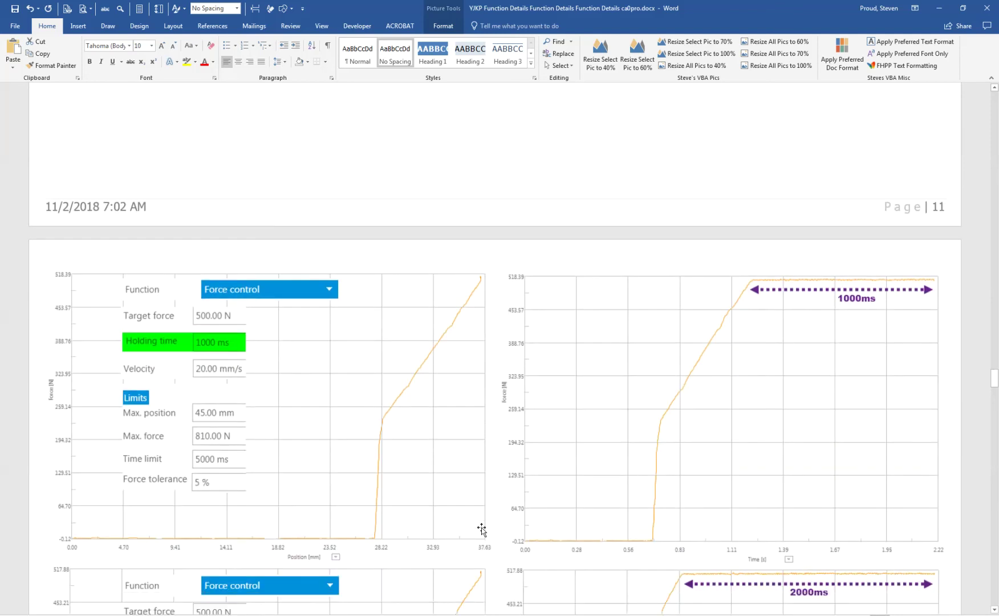
{"action": "scroll", "coordinate": [482, 529], "scroll_direction": "down", "scroll_amount": 3}
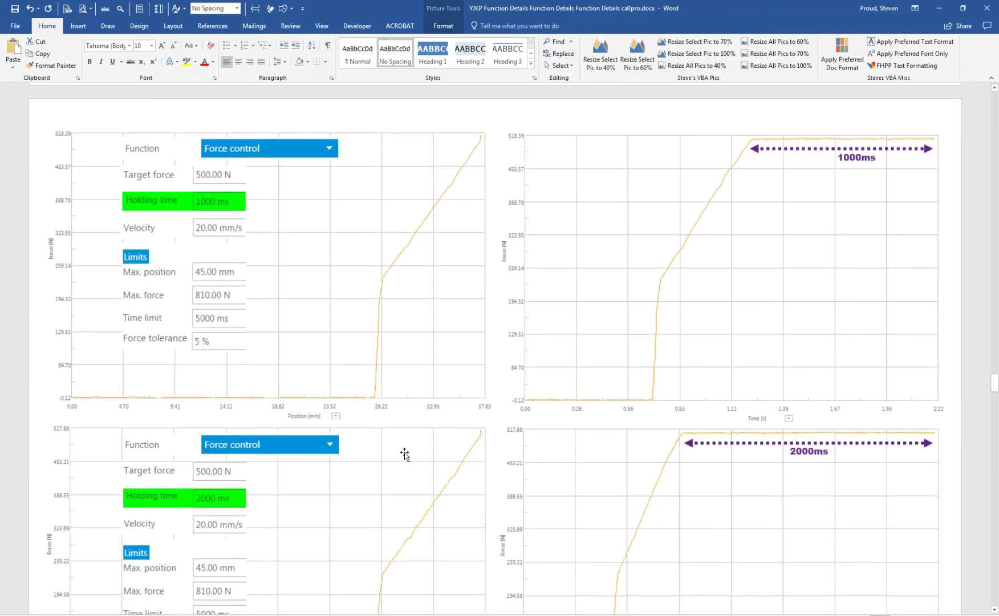
{"action": "scroll", "coordinate": [405, 453], "scroll_direction": "down", "scroll_amount": 3}
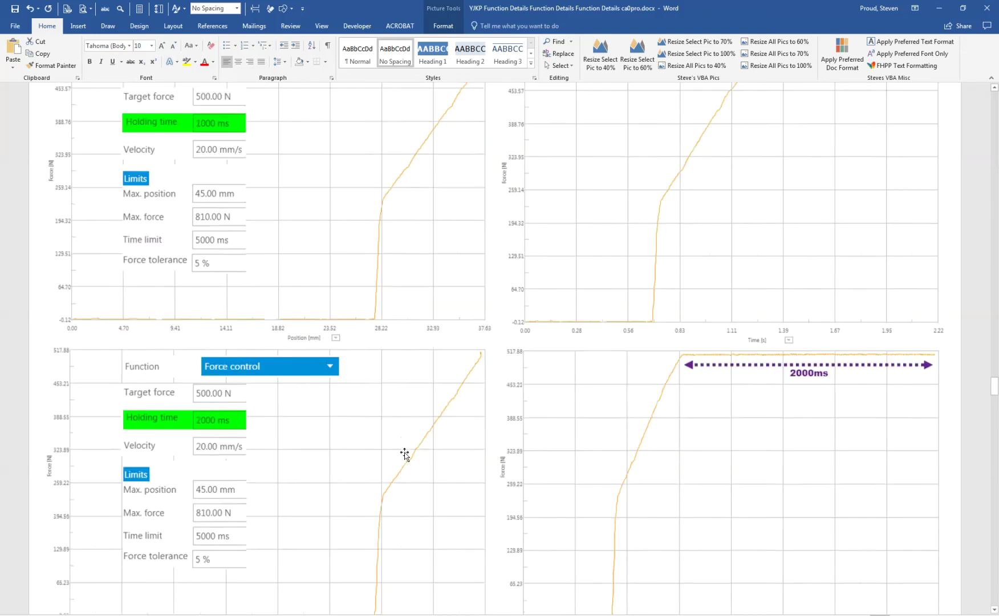
{"action": "scroll", "coordinate": [404, 452], "scroll_direction": "down", "scroll_amount": 3}
{"action": "scroll", "coordinate": [406, 452], "scroll_direction": "up", "scroll_amount": 3}
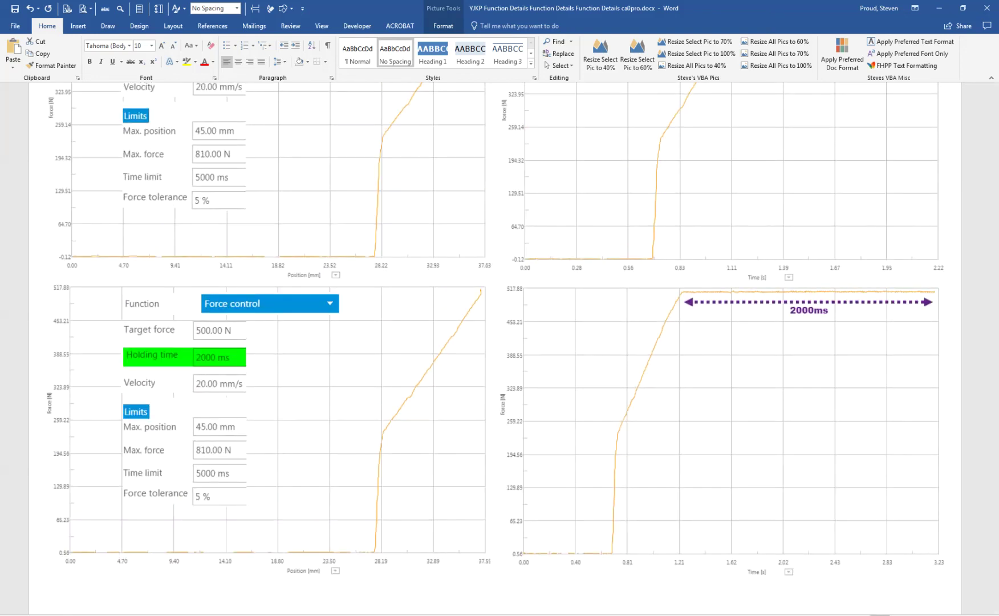
Switch back to the servo press kit page in the browser and leave the program editor without saving
{"action": "key", "text": "alt+Tab"}
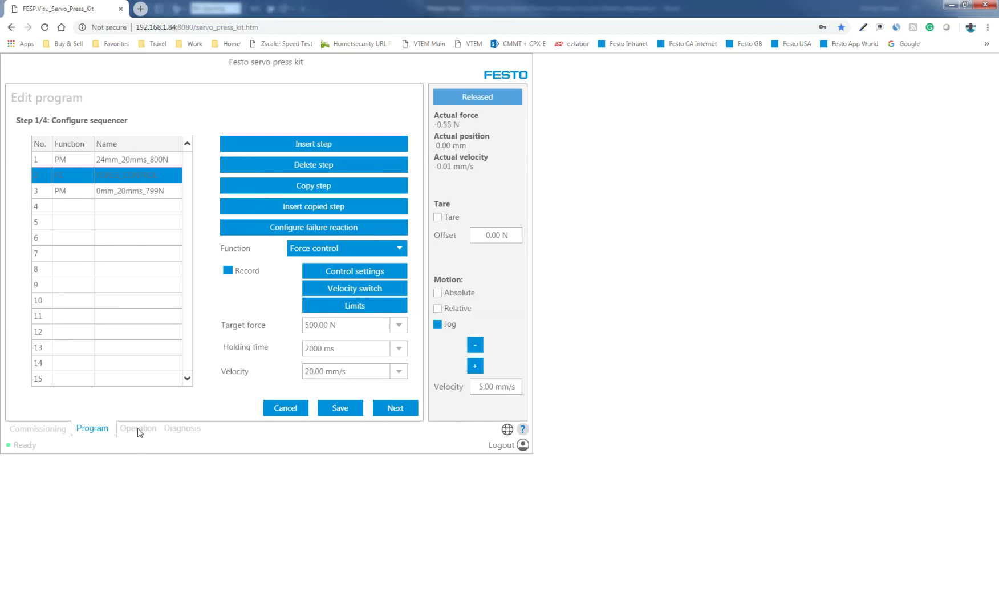
{"action": "left_click", "coordinate": [285, 408]}
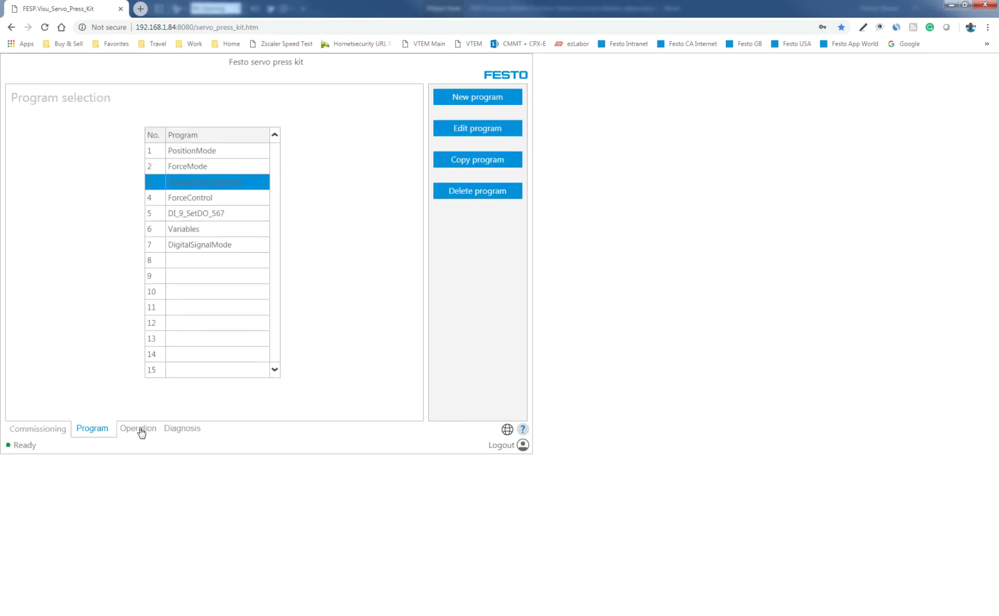
Open the press process view and make ForceControl the active program
{"action": "left_click", "coordinate": [139, 430]}
{"action": "left_click", "coordinate": [476, 126]}
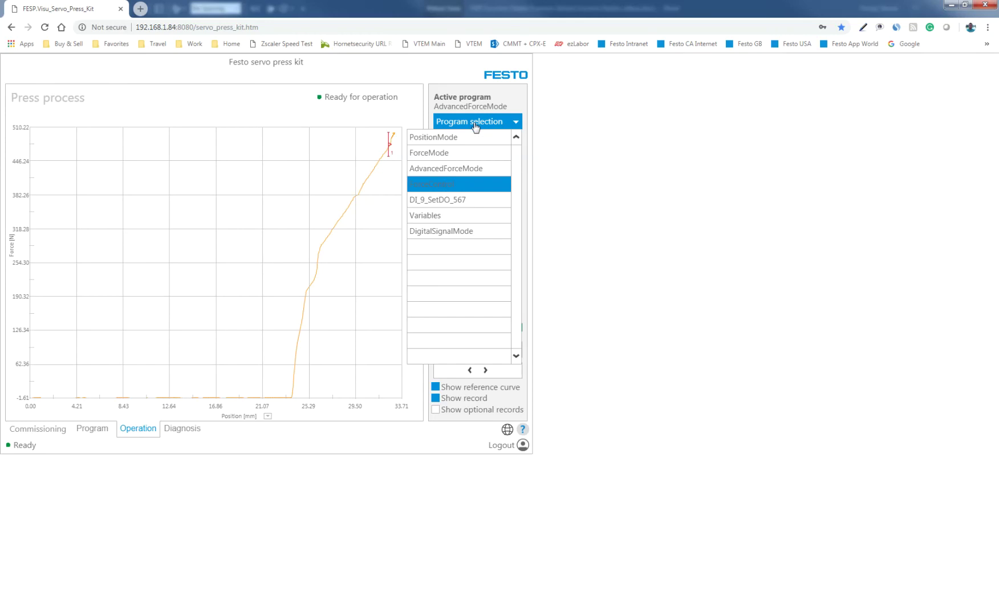
{"action": "left_click", "coordinate": [450, 185]}
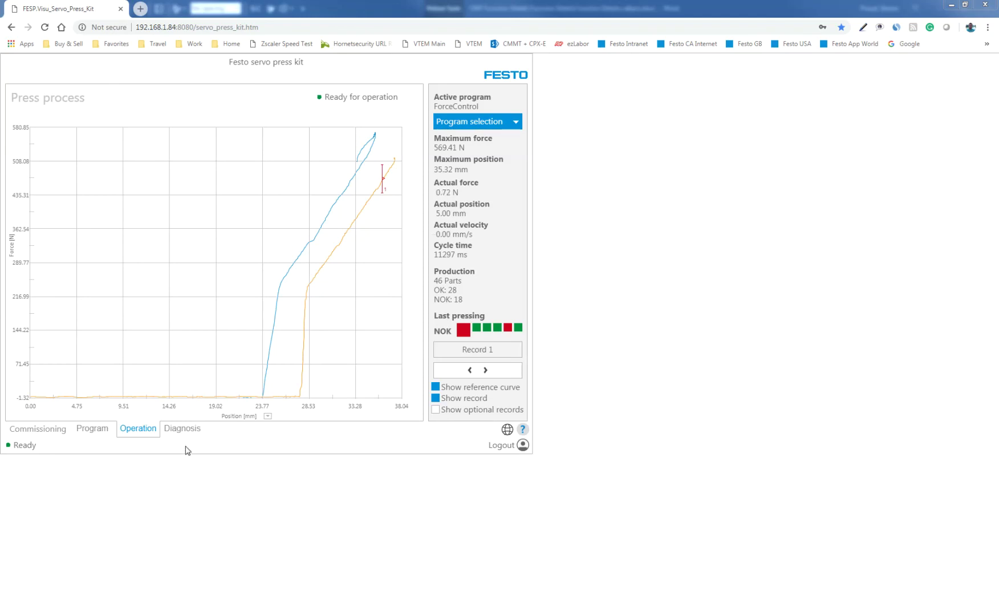
Open the ForceControl program for editing, select its Force control step and proceed past the sequencer configuration
{"action": "left_click", "coordinate": [100, 434]}
{"action": "left_click", "coordinate": [472, 128]}
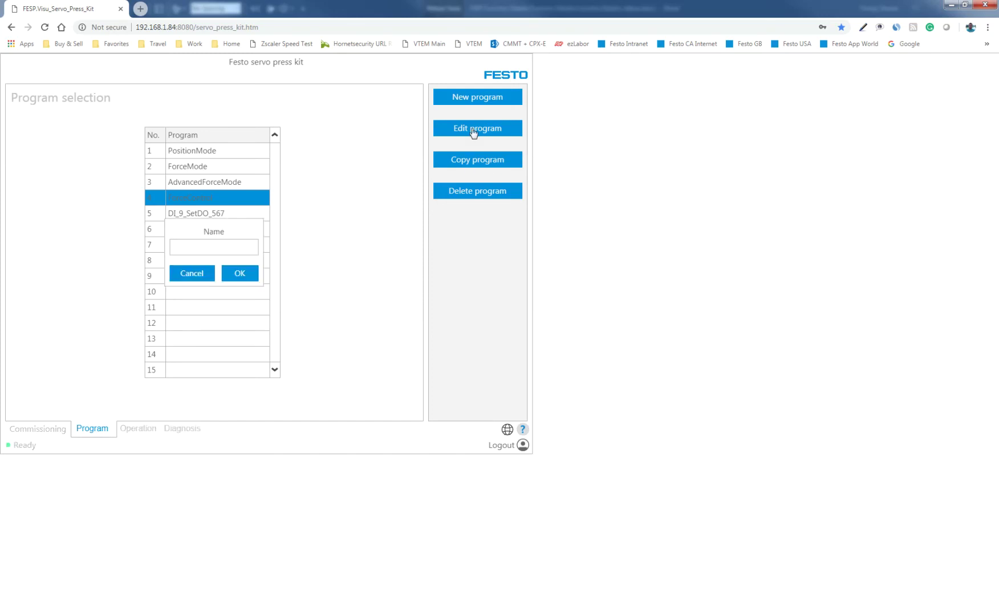
{"action": "left_click", "coordinate": [244, 276]}
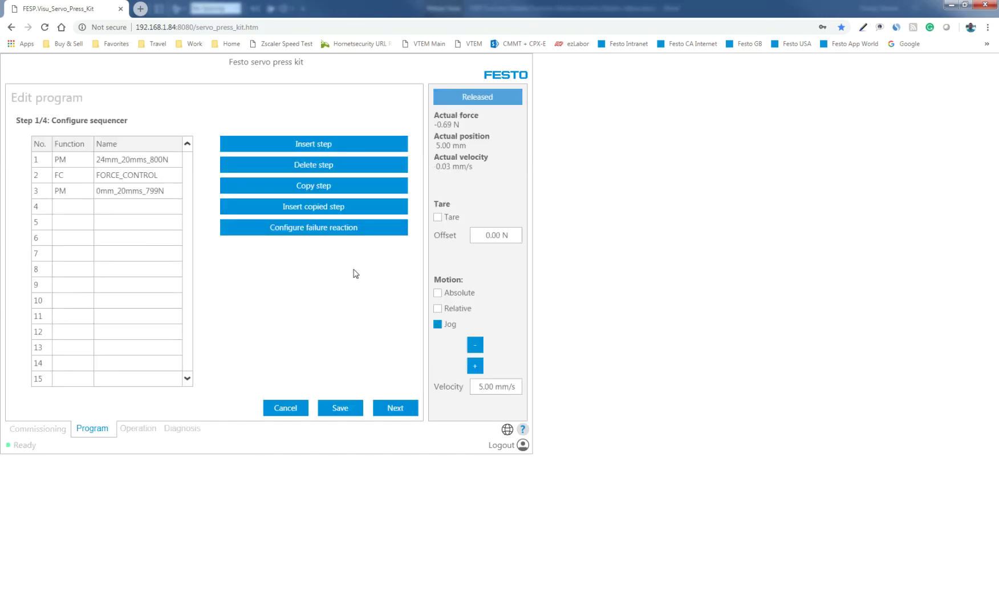
{"action": "left_click", "coordinate": [60, 177]}
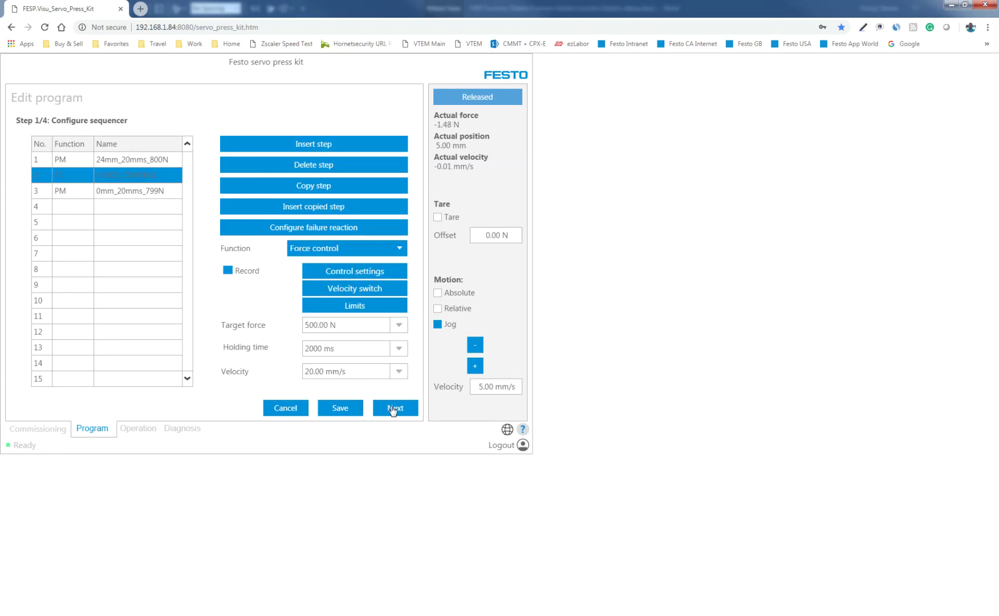
{"action": "left_click", "coordinate": [392, 408]}
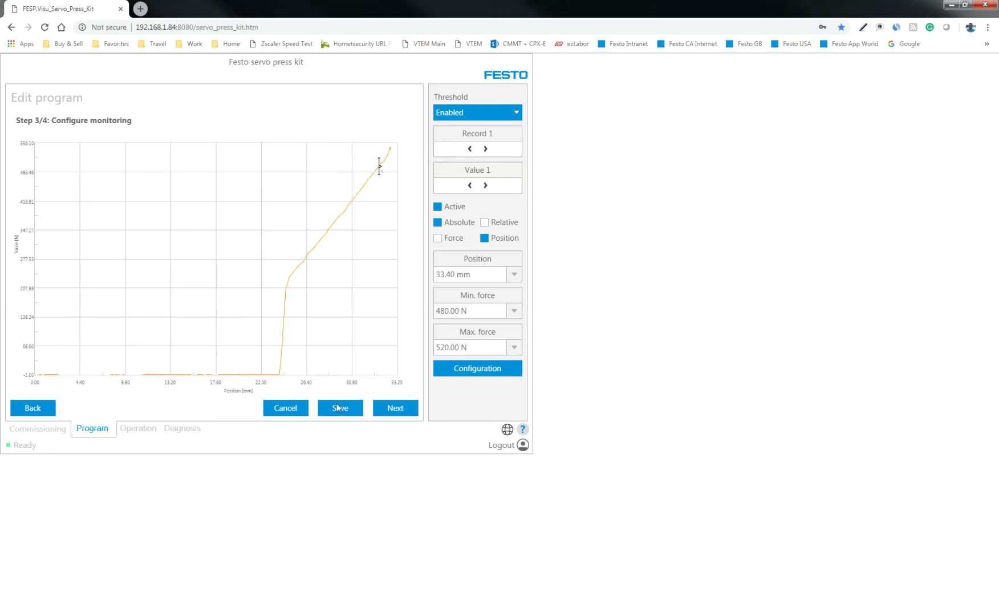
Go through the remaining monitoring pages of the ForceControl program, including threshold and envelope, and finish the program editing
{"action": "left_click", "coordinate": [399, 414]}
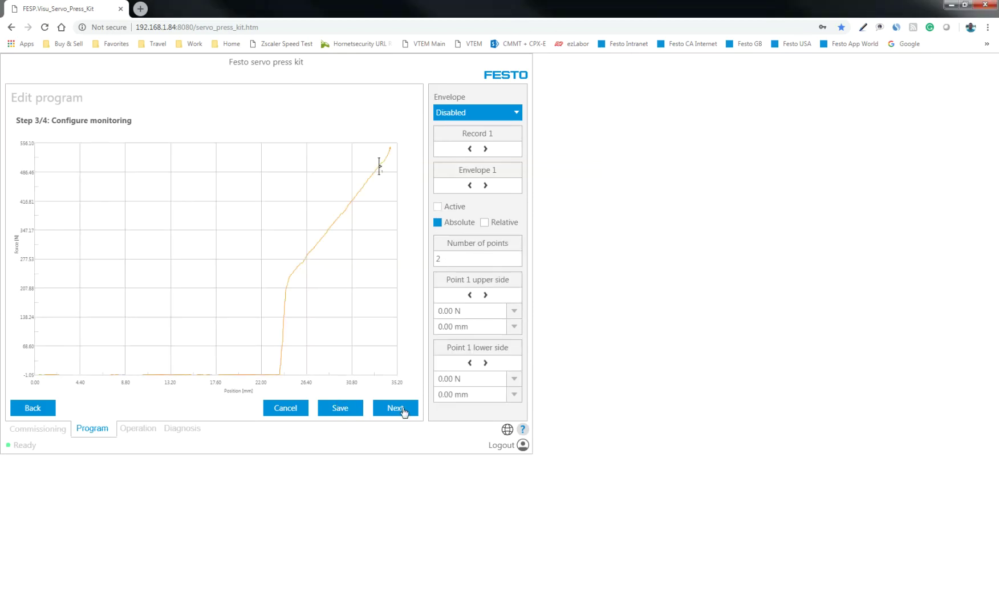
{"action": "left_click", "coordinate": [396, 408]}
{"action": "left_click", "coordinate": [403, 411]}
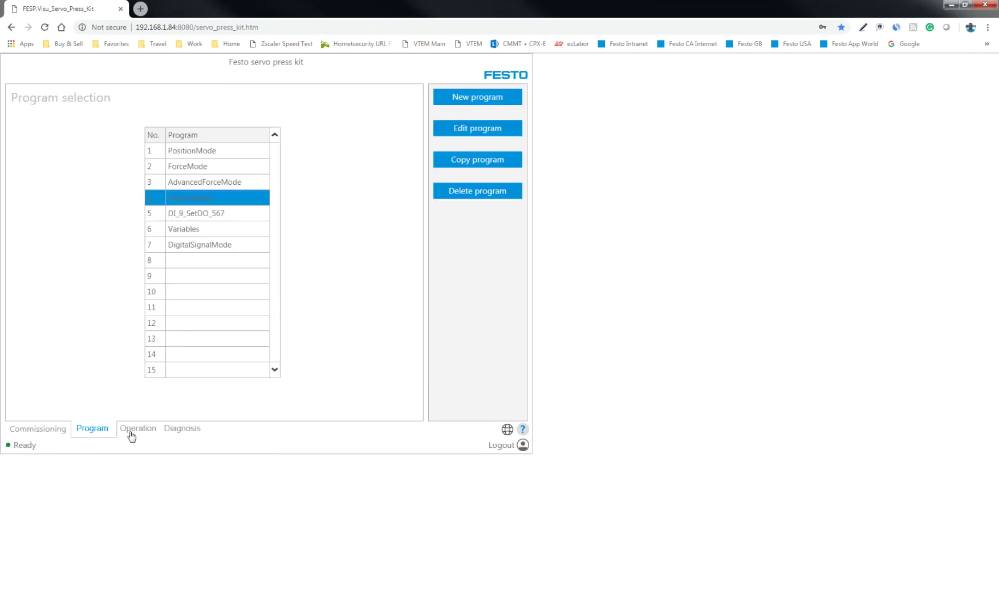
Return to the press process view and plot the ForceControl curves against Time [s]
{"action": "left_click", "coordinate": [131, 436]}
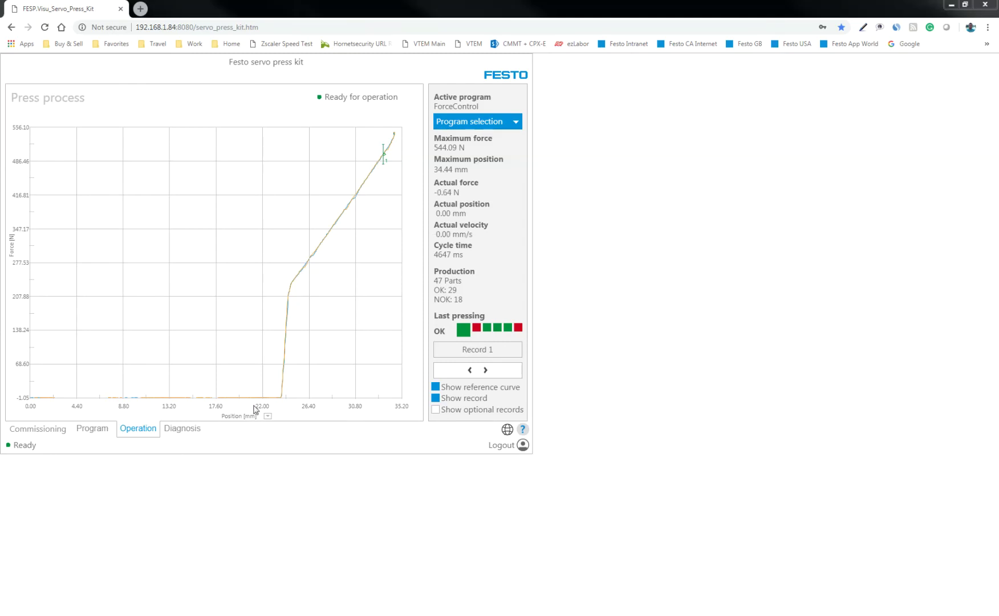
{"action": "left_click", "coordinate": [266, 418]}
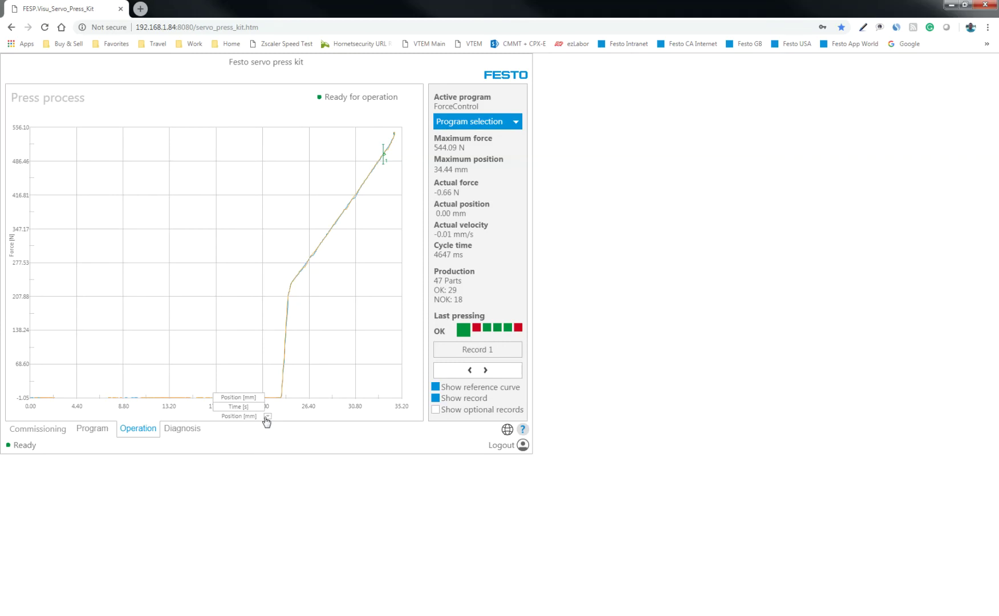
{"action": "left_click", "coordinate": [235, 409]}
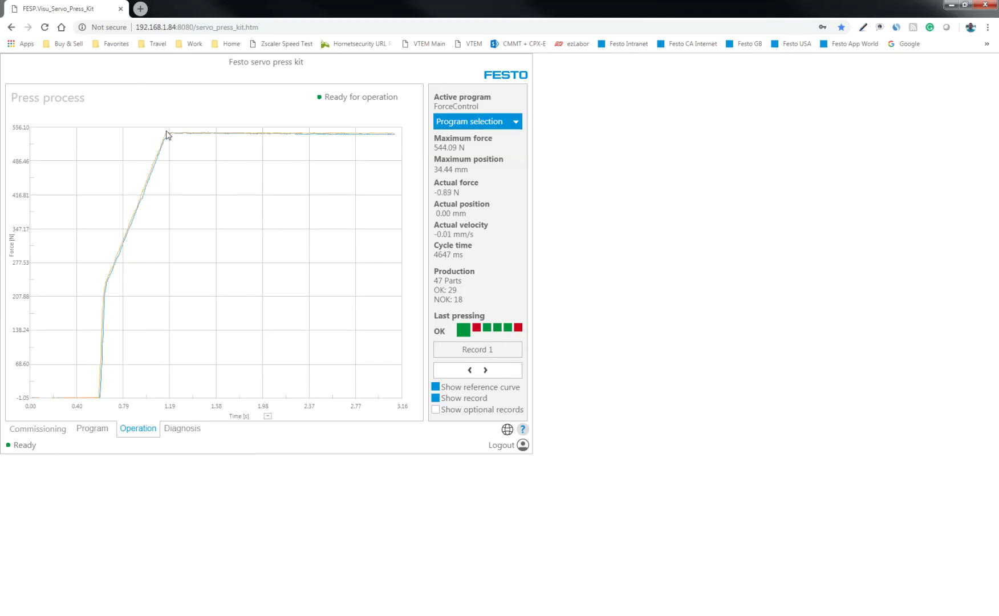